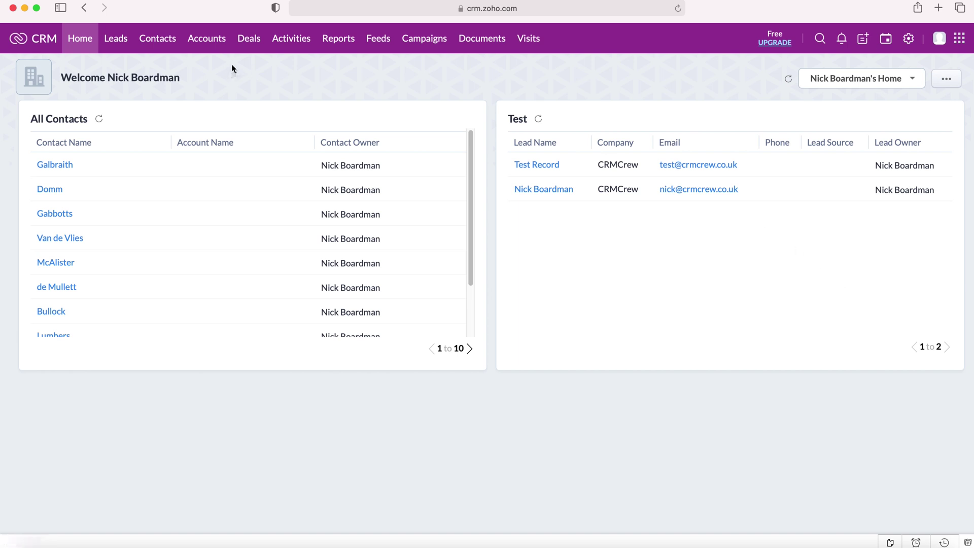
Open a blank Create Deal form from the Deals list.
left_click(252, 44)
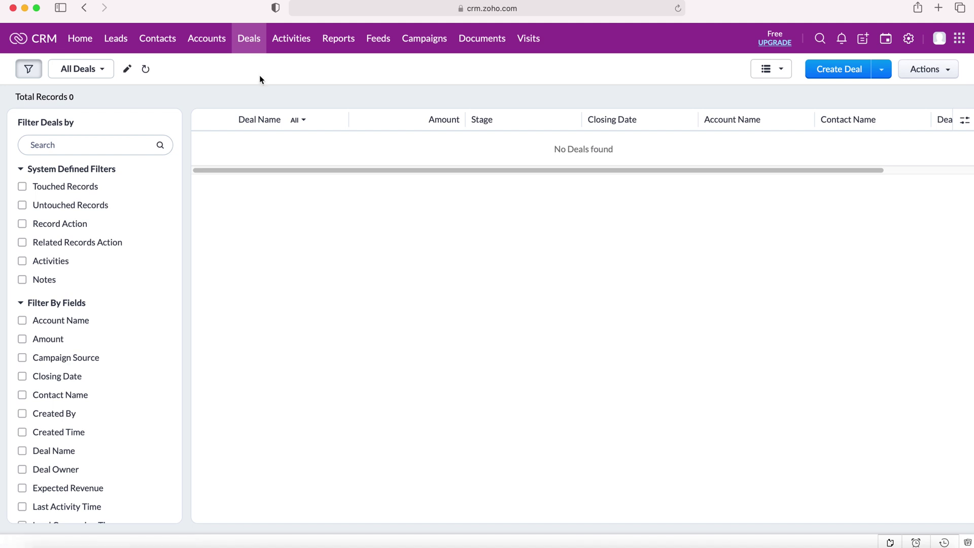
left_click(850, 71)
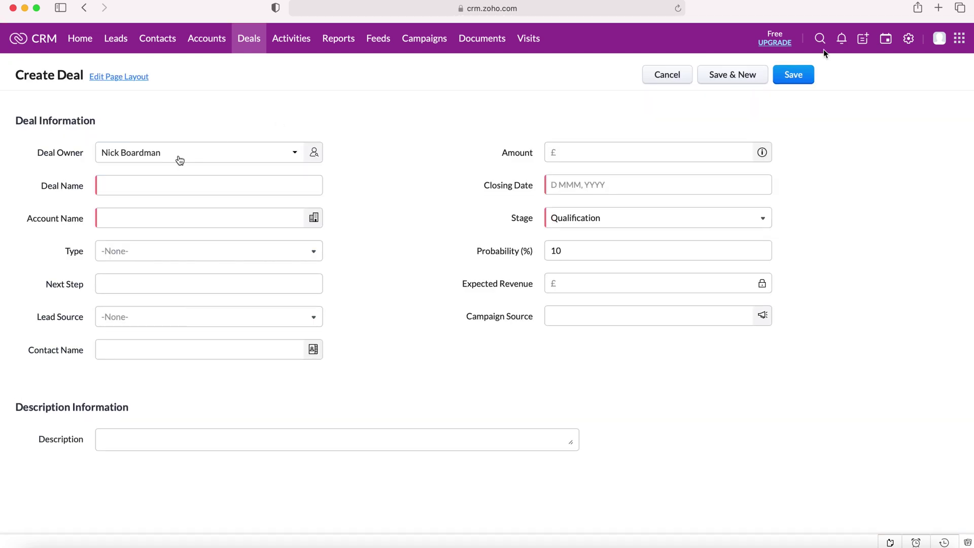
Enter 'CRMCrew Sale' as the deal name.
left_click(161, 177)
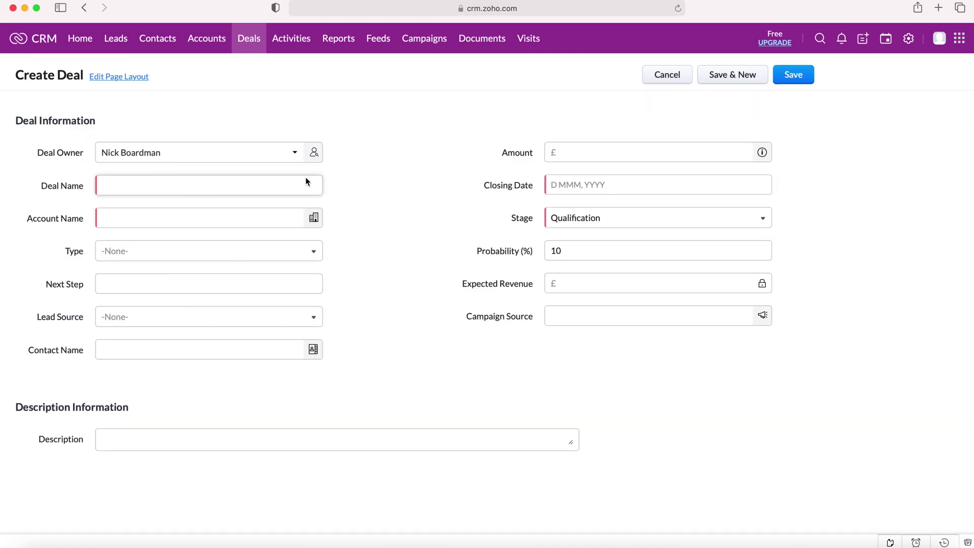
left_click(208, 189)
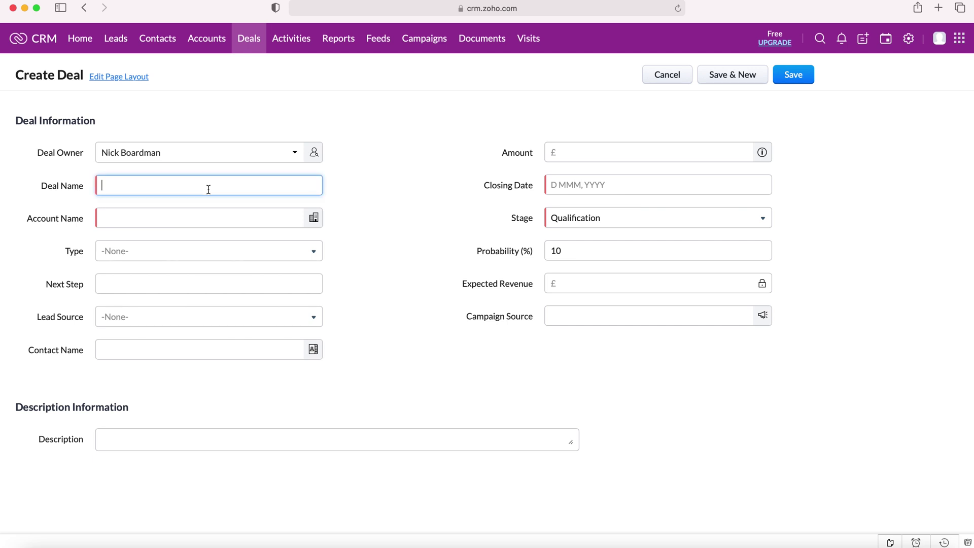
type("CRMCrew Sale")
Link the deal to the CRMCrew account and set its type to New Business.
left_click(134, 227)
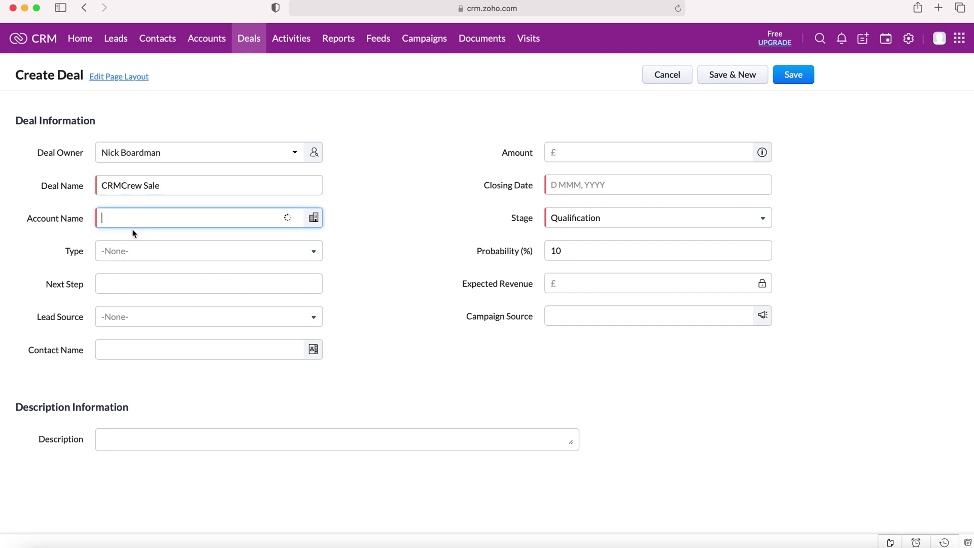
left_click(141, 246)
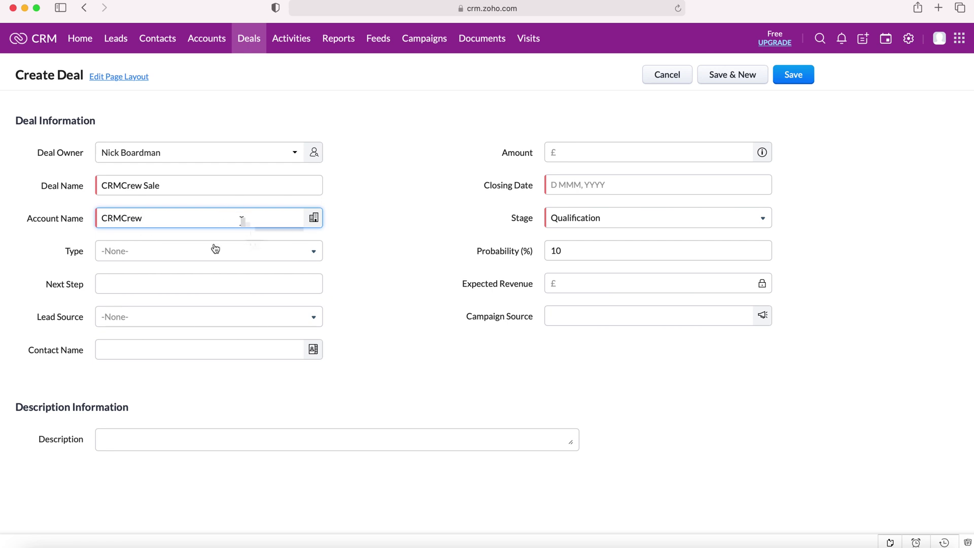
left_click(145, 254)
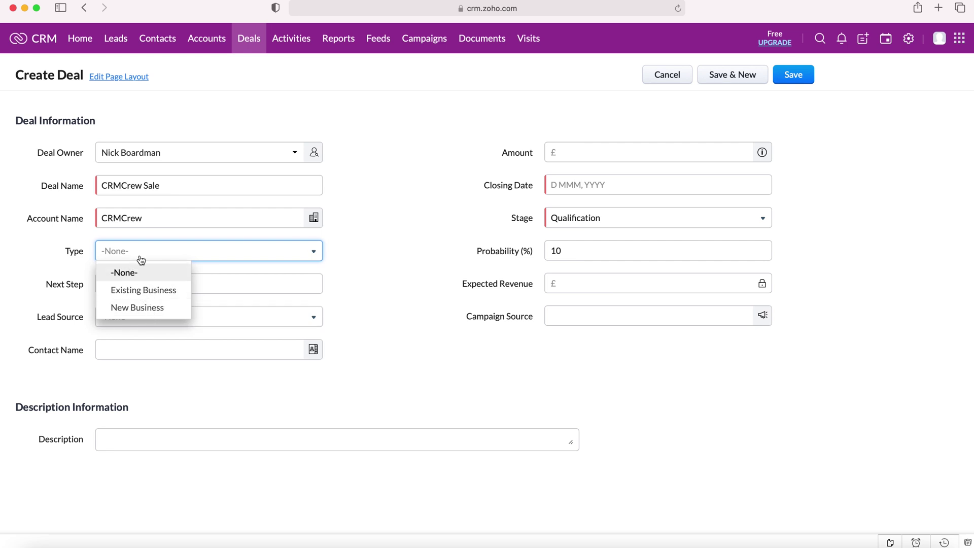
left_click(140, 307)
left_click(161, 285)
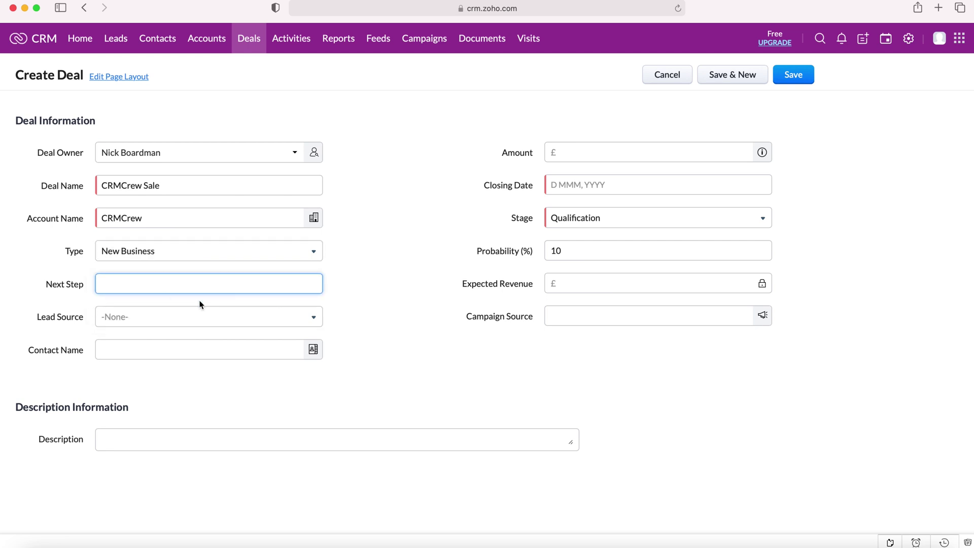
left_click(282, 317)
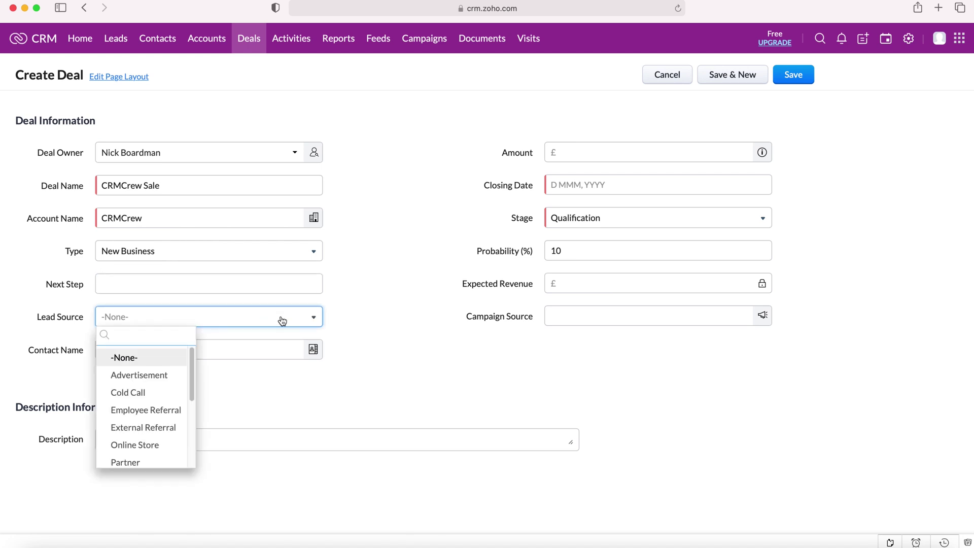
Set the deal's lead source to Advertisement.
scroll(125, 404, "down", 5)
scroll(124, 405, "up", 5)
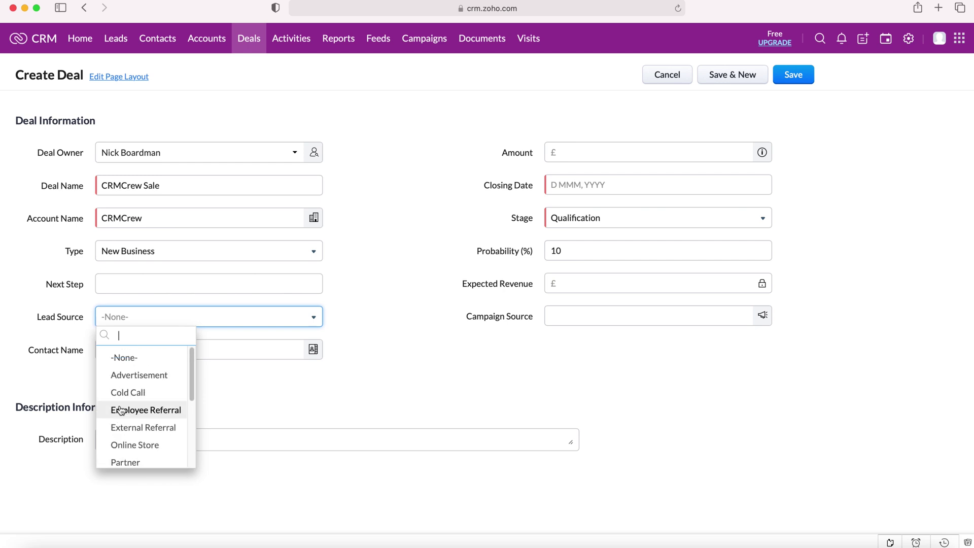
scroll(124, 404, "down", 5)
scroll(124, 401, "up", 5)
left_click(127, 376)
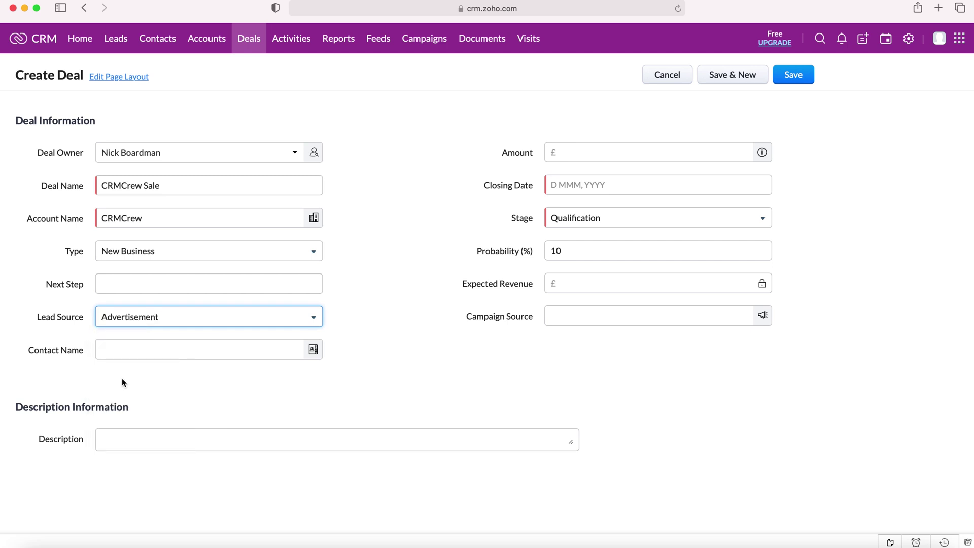
Attach the existing contact Brand to the deal via the 'brand' search.
left_click(118, 352)
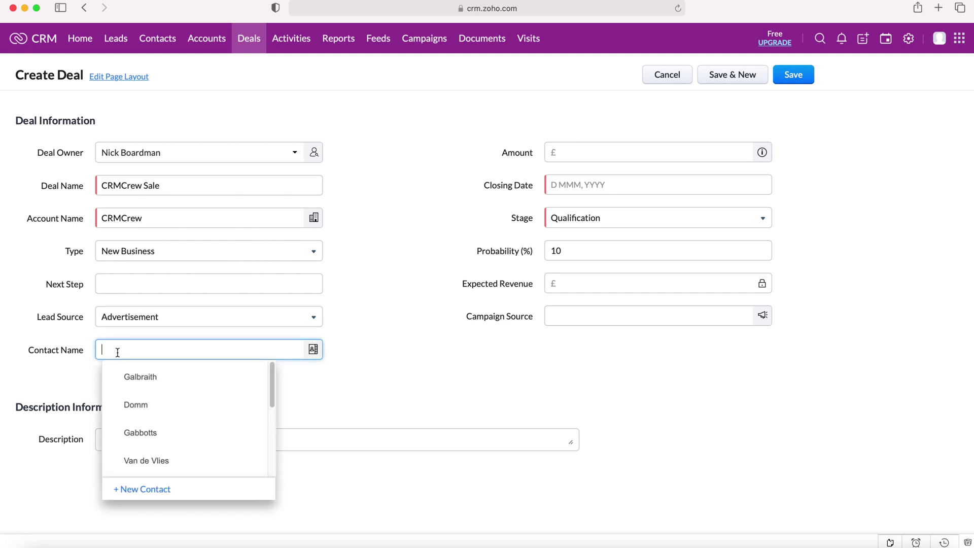
type("brand")
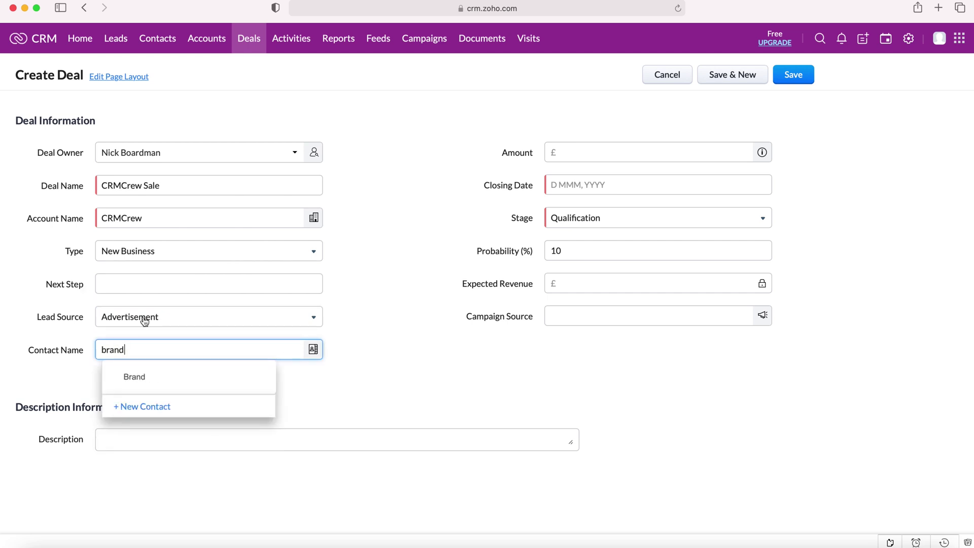
left_click(135, 377)
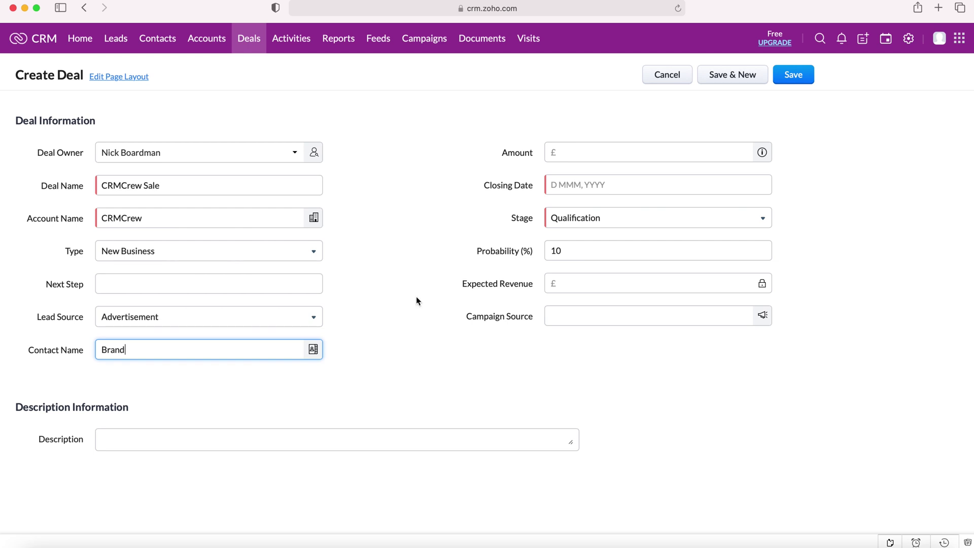
left_click(638, 149)
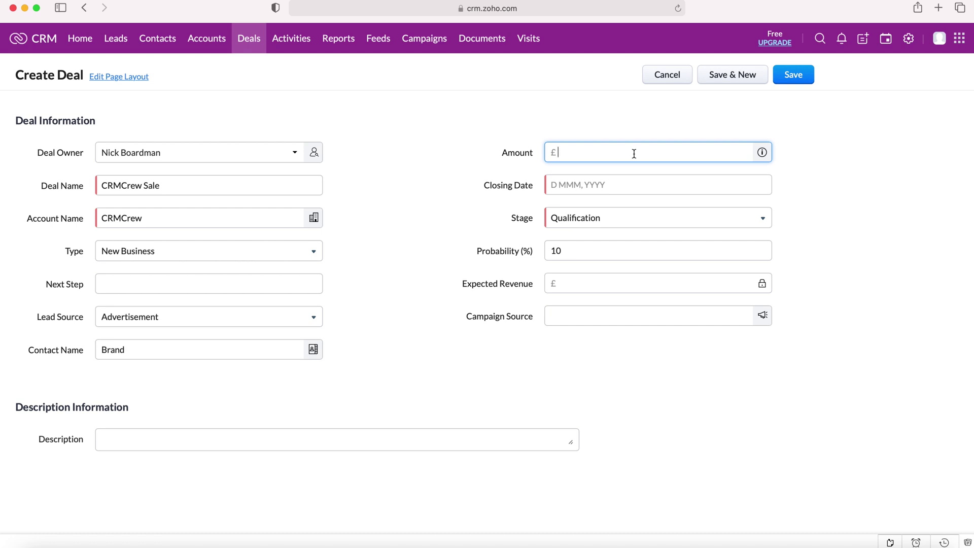
left_click(597, 183)
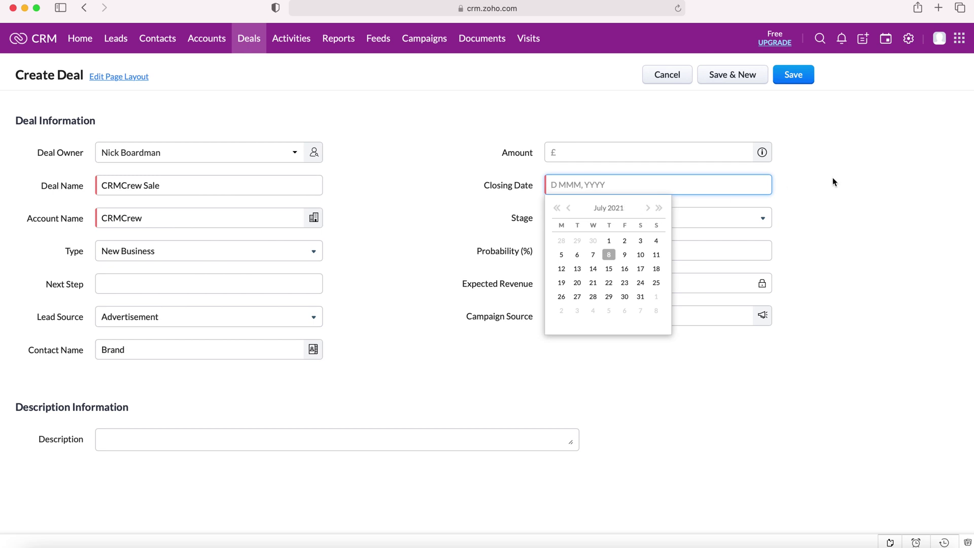
left_click(850, 161)
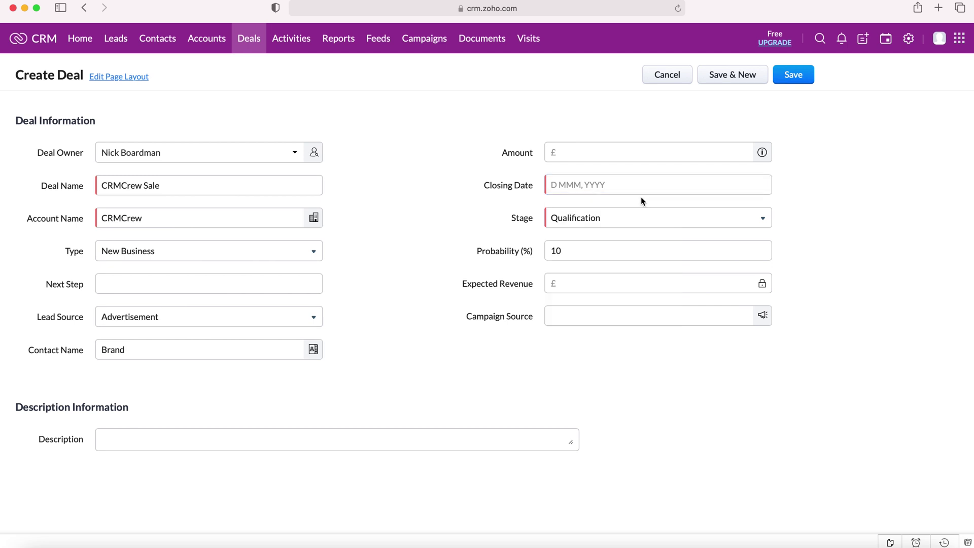
left_click(589, 218)
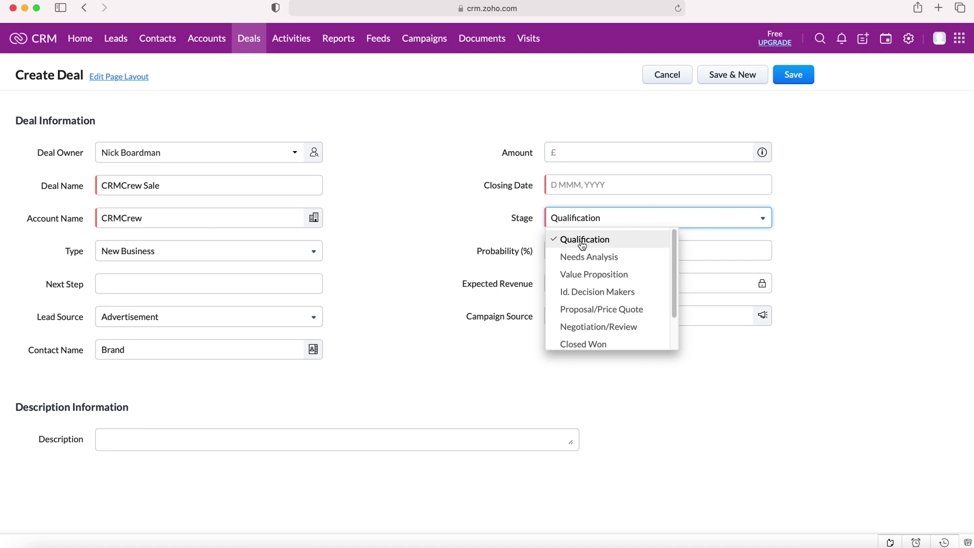
left_click(489, 215)
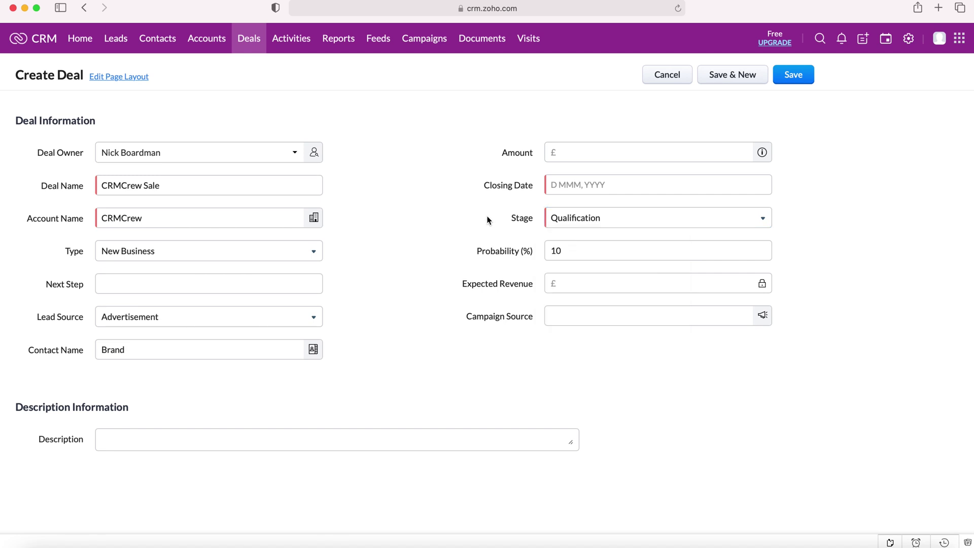
Review the Stage, Probability, Amount and Description fields, keeping Stage at Qualification.
left_click(570, 222)
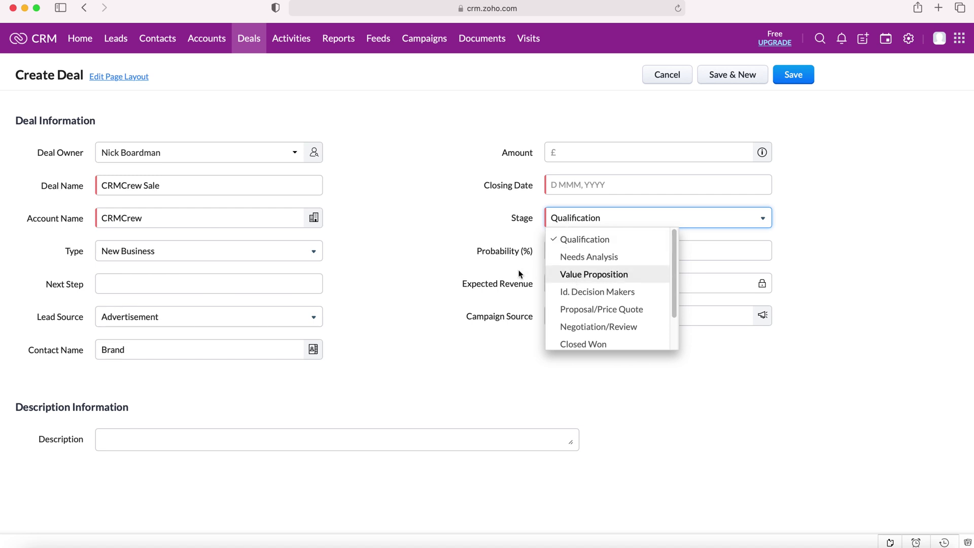
left_click(426, 239)
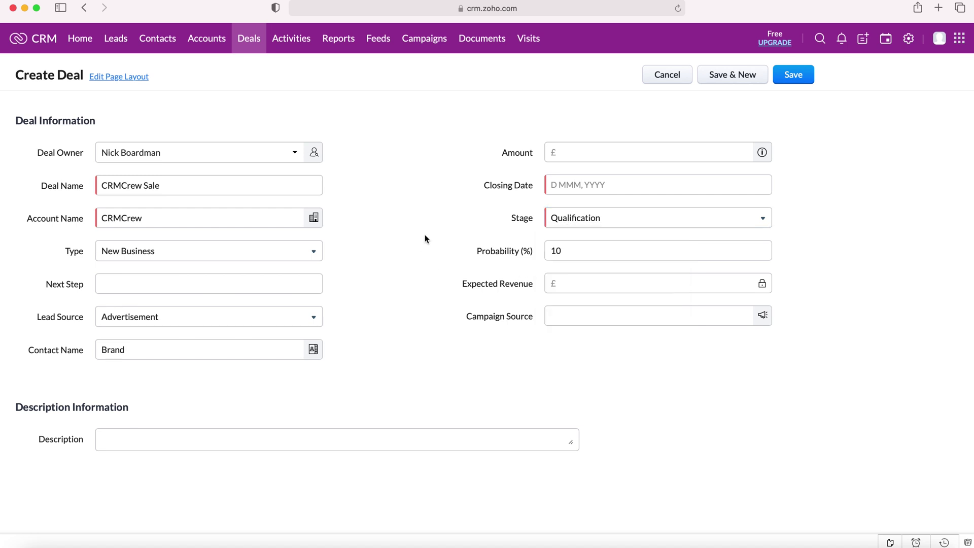
left_click(617, 219)
left_click(394, 219)
left_click(578, 252)
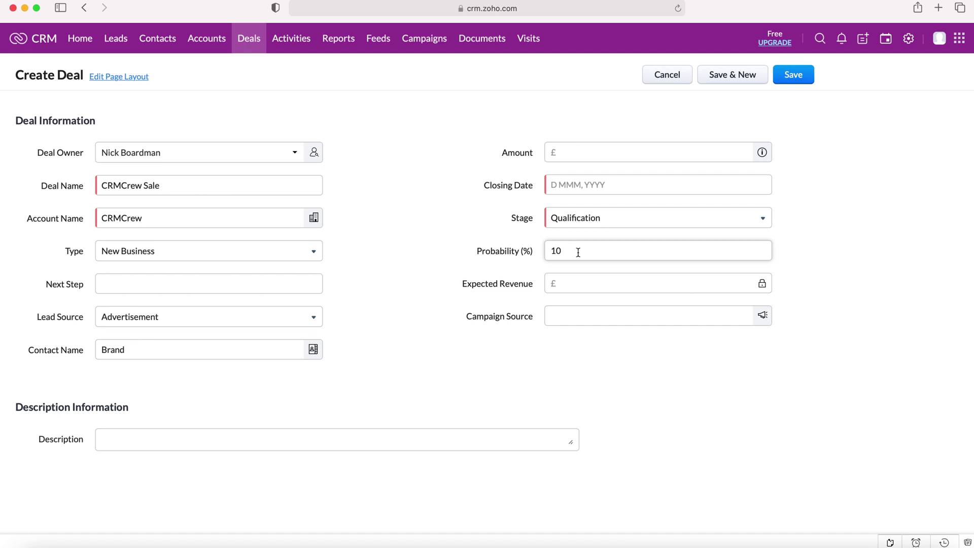
left_click(599, 156)
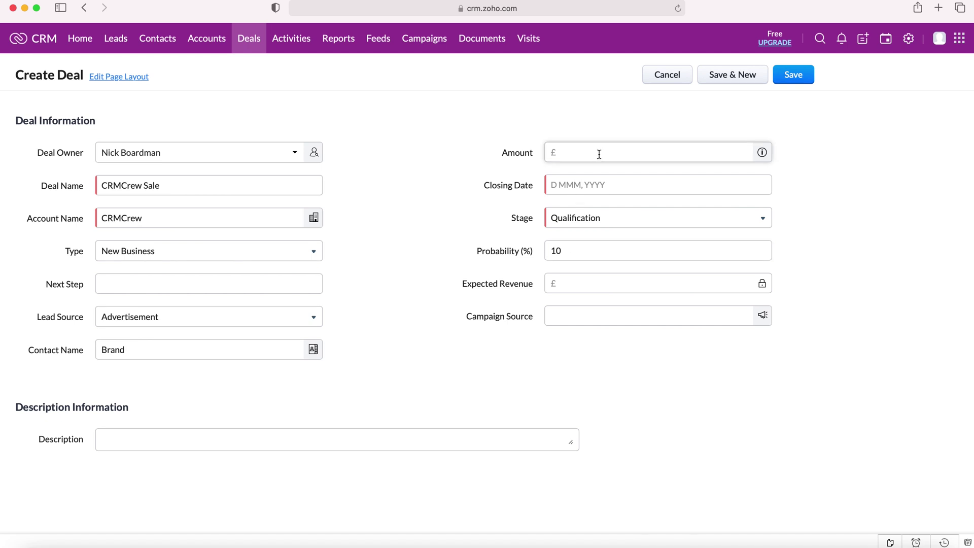
left_click(569, 244)
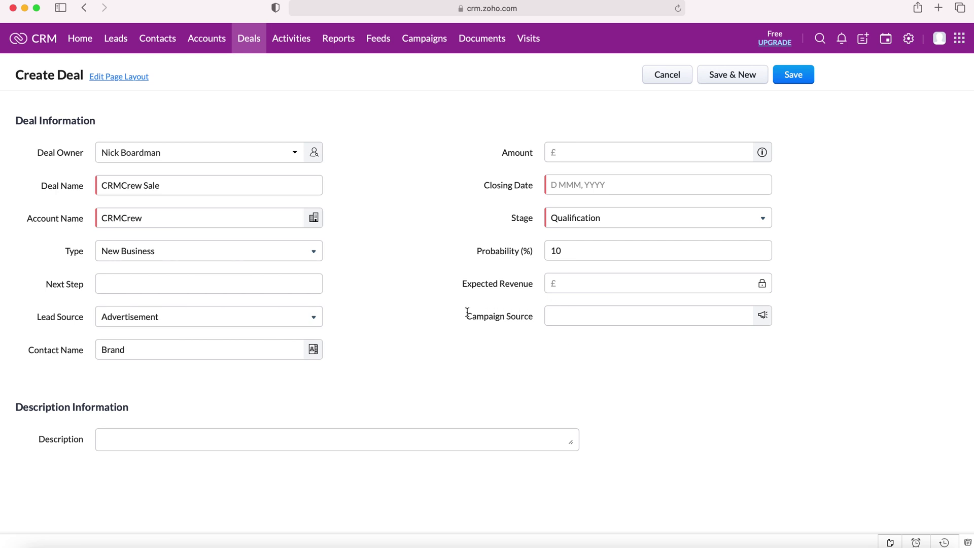
left_click_drag(467, 315, 531, 316)
left_click(449, 325)
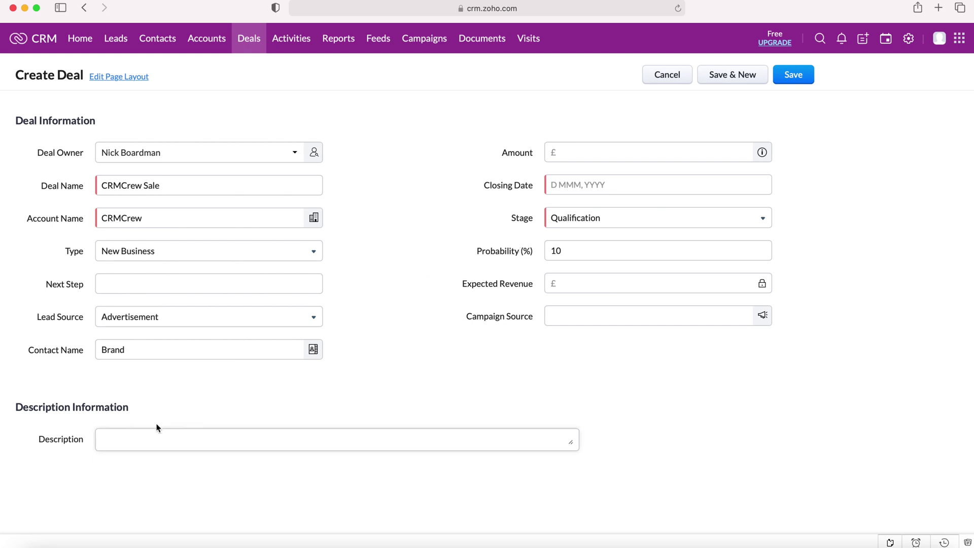
left_click(145, 435)
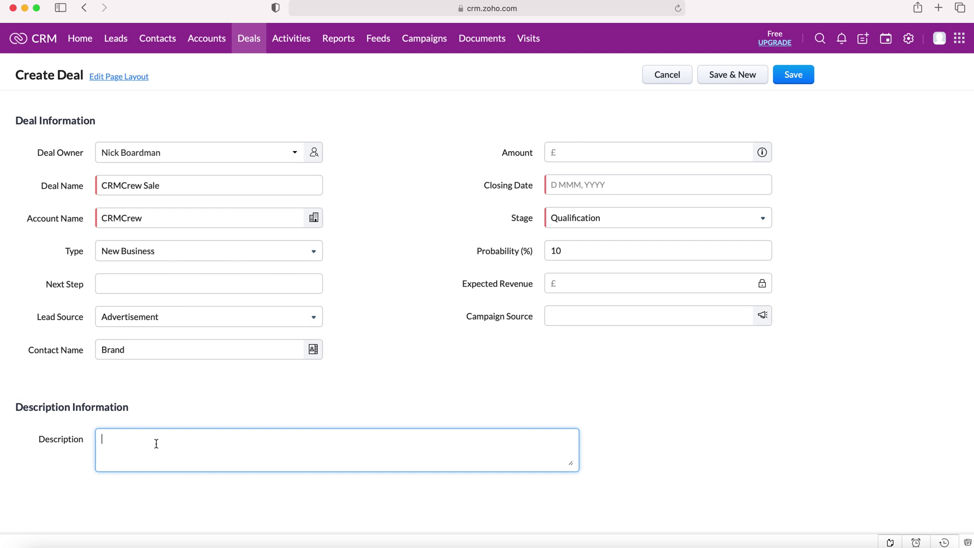
left_click(564, 413)
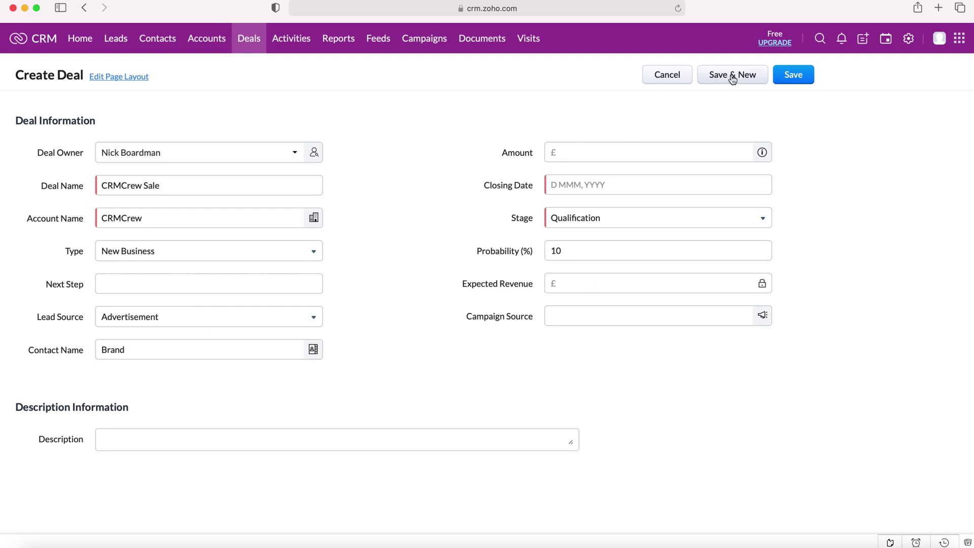
Set the closing date to 24 Jul, 2021 and save the deal.
left_click(791, 76)
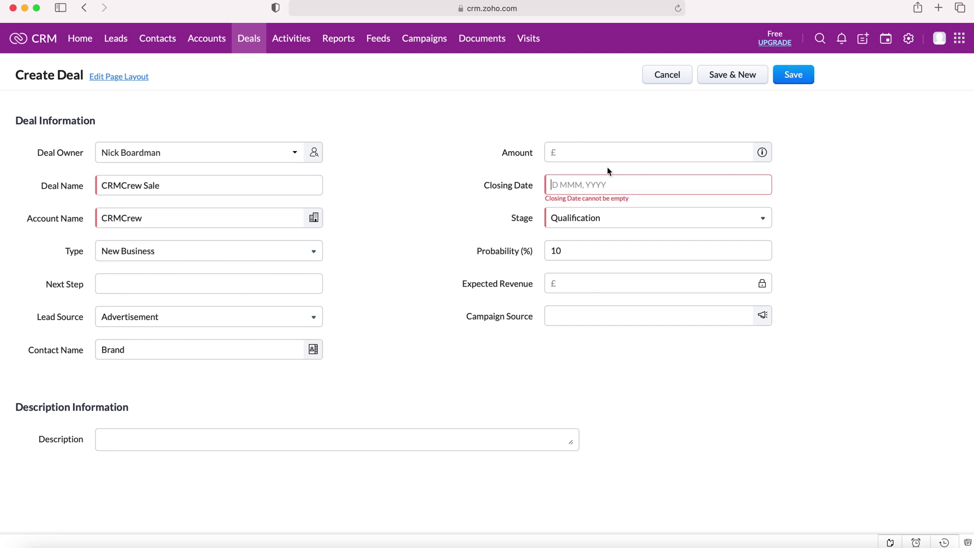
left_click(595, 186)
left_click(640, 282)
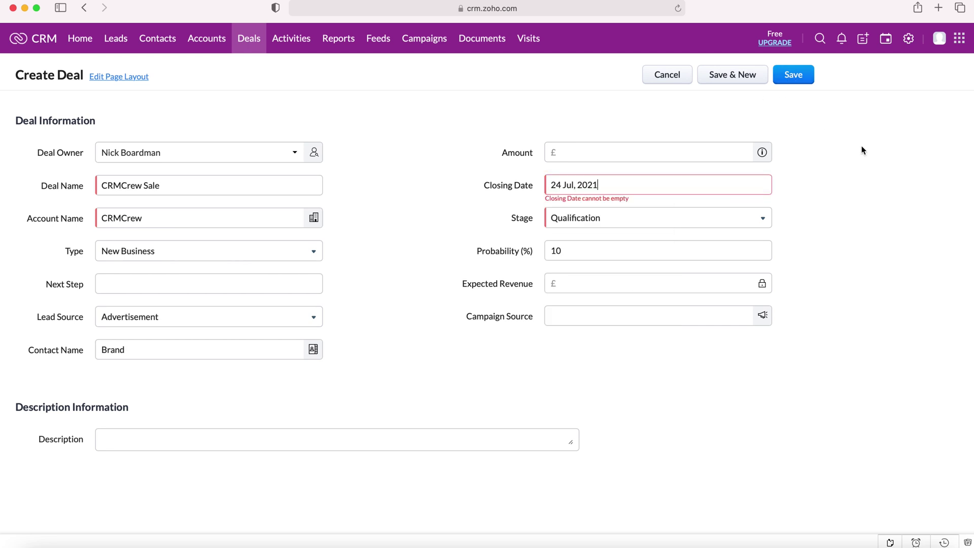
left_click(810, 76)
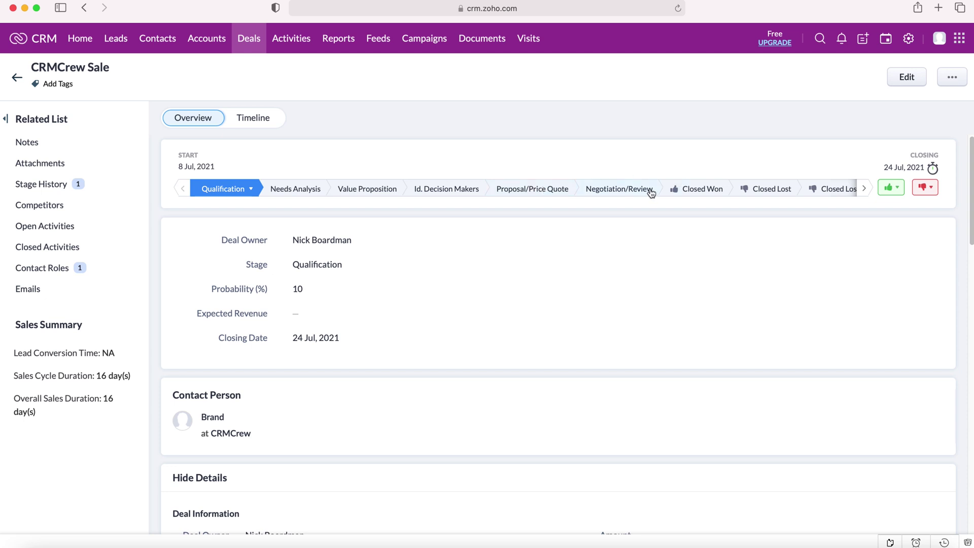
left_click(863, 189)
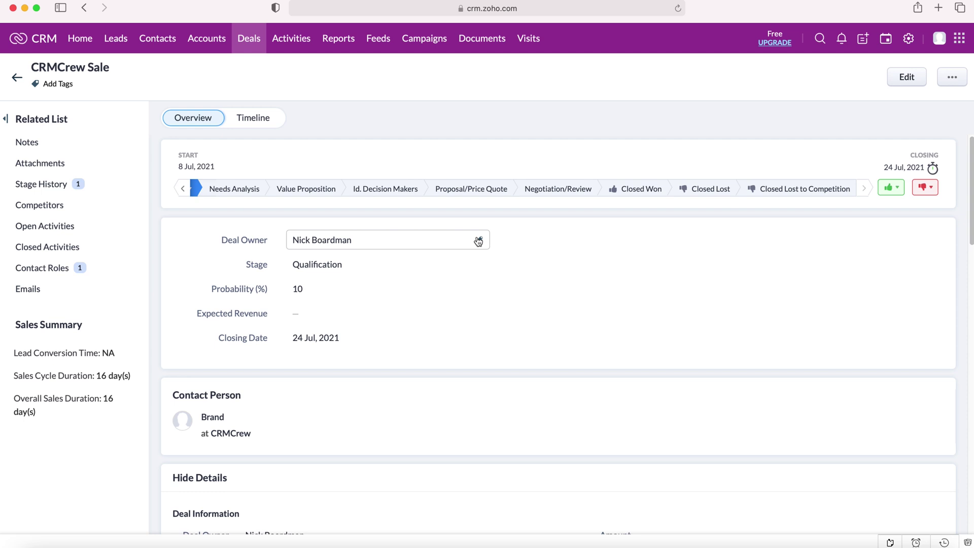
scroll(498, 210, "down", 10)
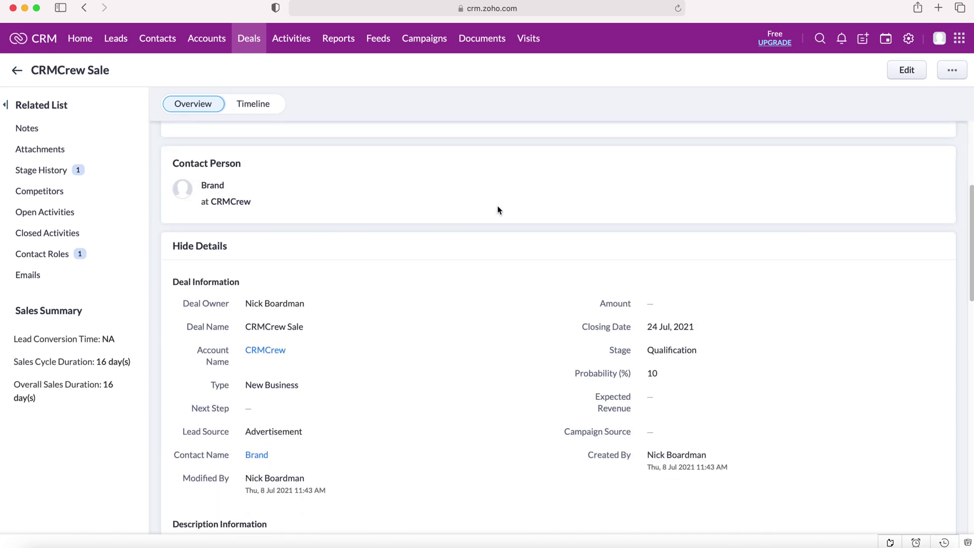
scroll(497, 209, "down", 4)
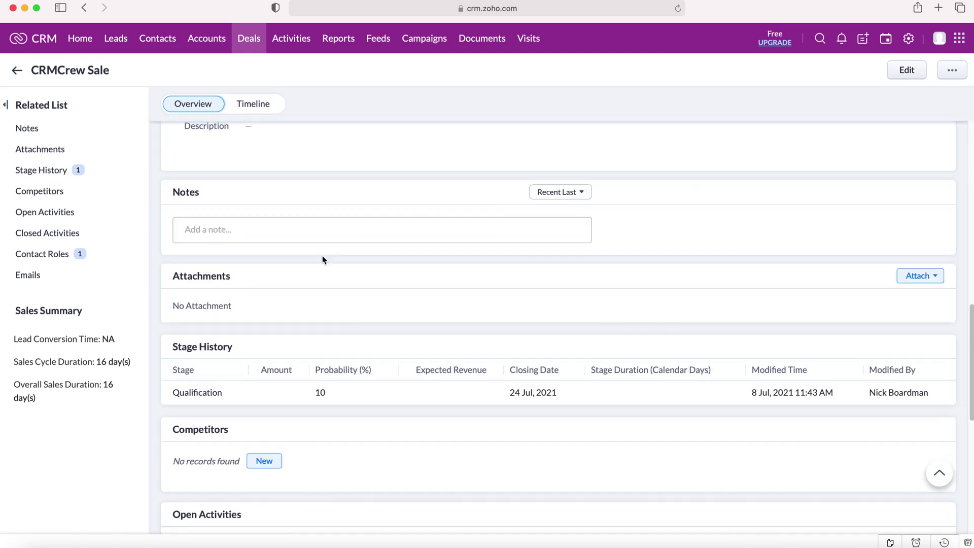
scroll(274, 293, "down", 1)
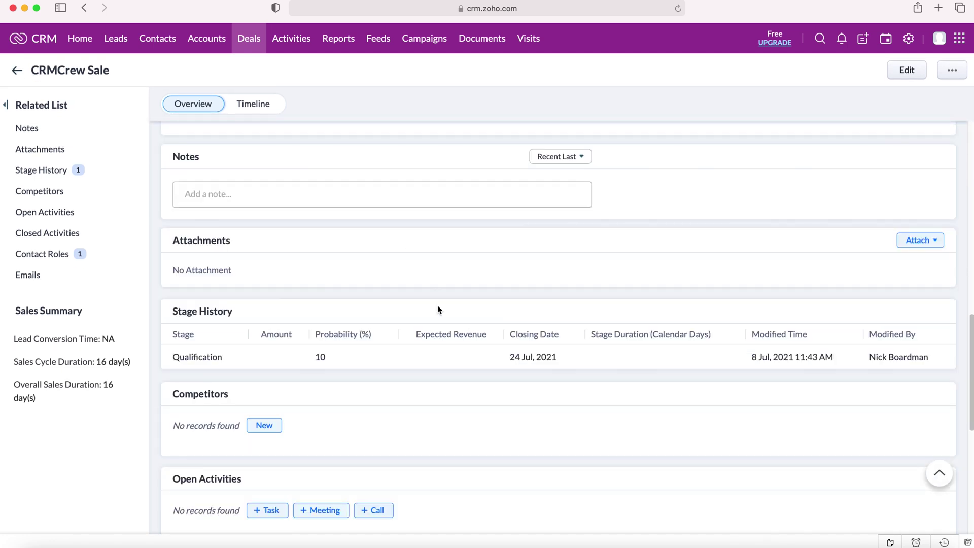
scroll(298, 392, "down", 8)
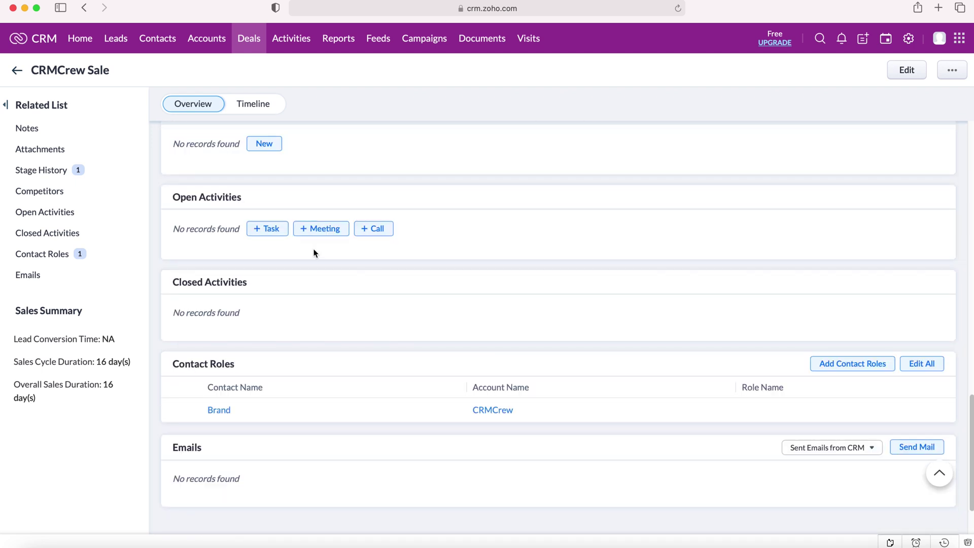
scroll(369, 360, "up", 8)
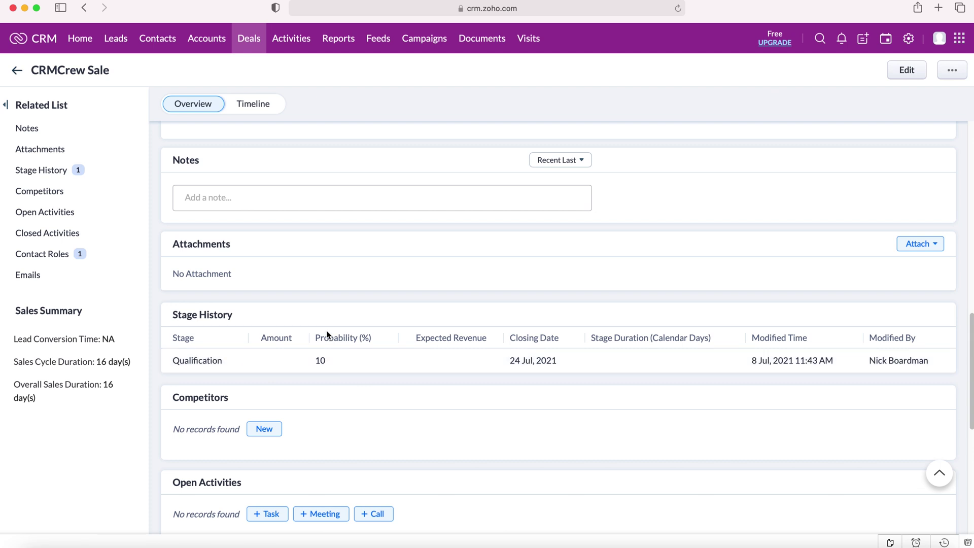
scroll(327, 332, "down", 1)
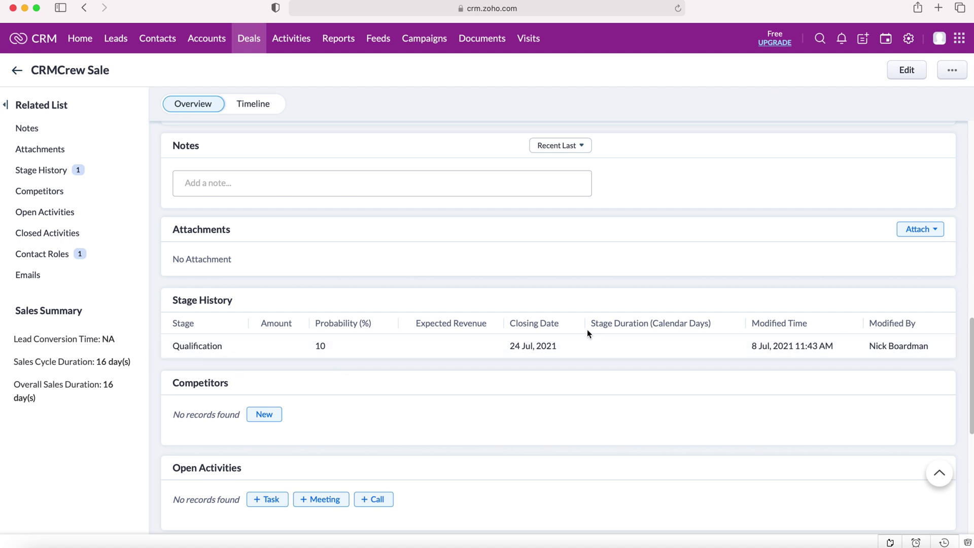
scroll(243, 348, "up", 10)
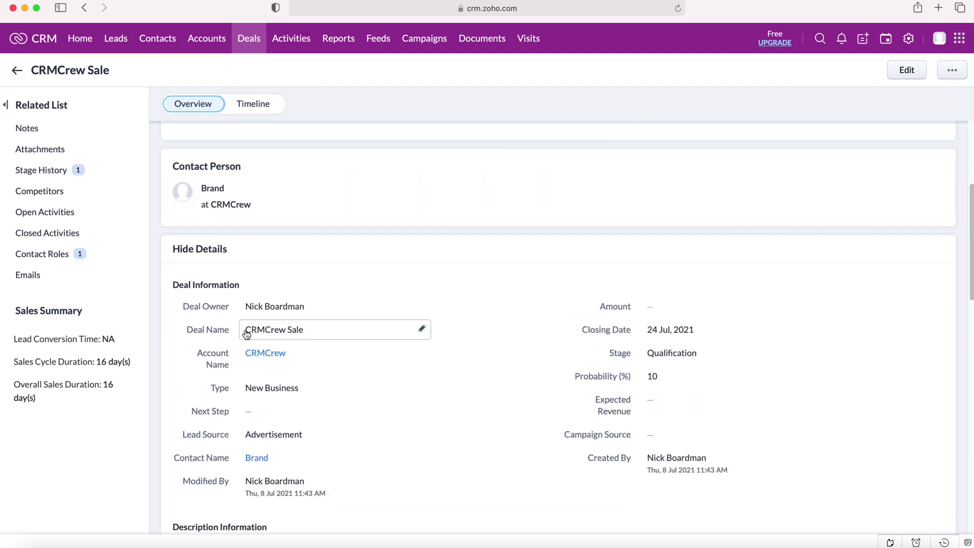
scroll(247, 333, "up", 5)
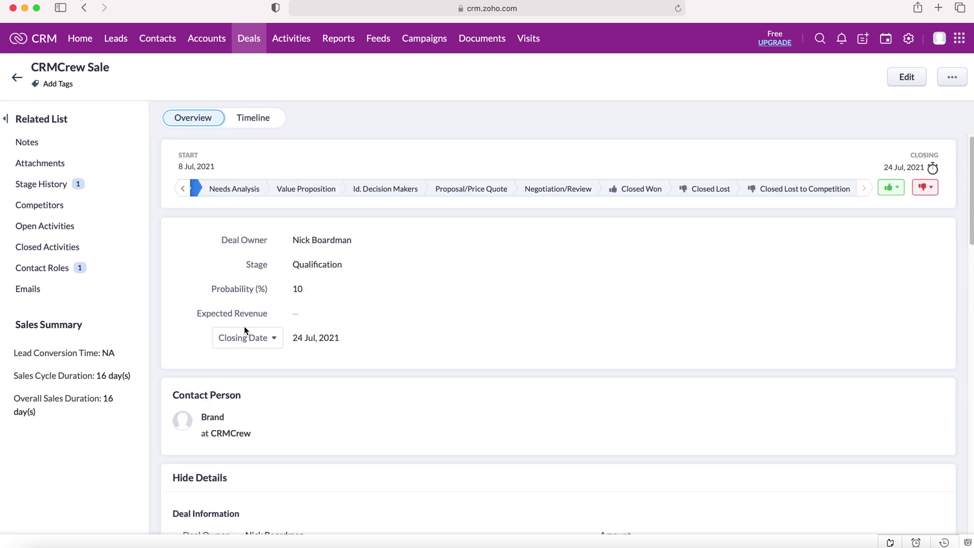
Advance the deal to Id. Decision Makers, then Needs Analysis, and view its Stage History.
left_click(409, 190)
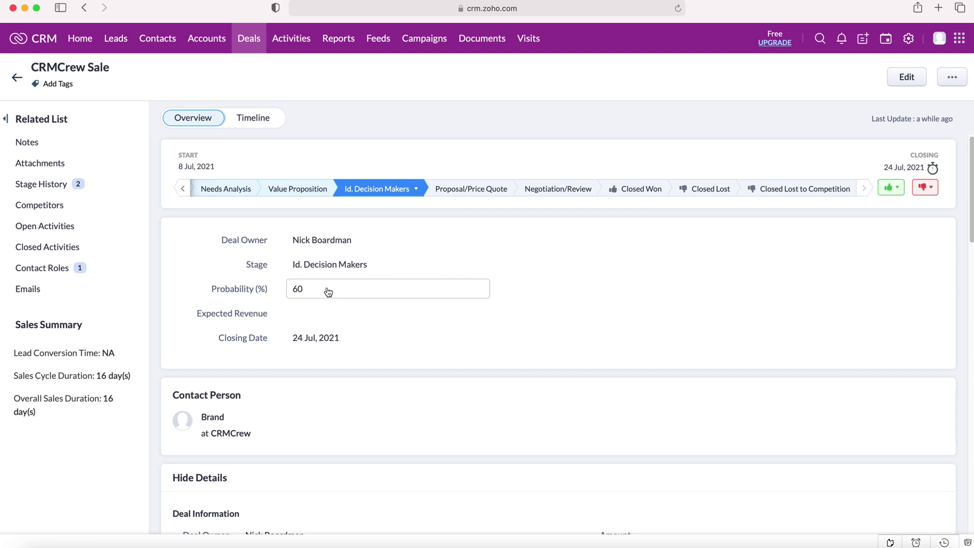
left_click(245, 189)
scroll(361, 291, "down", 15)
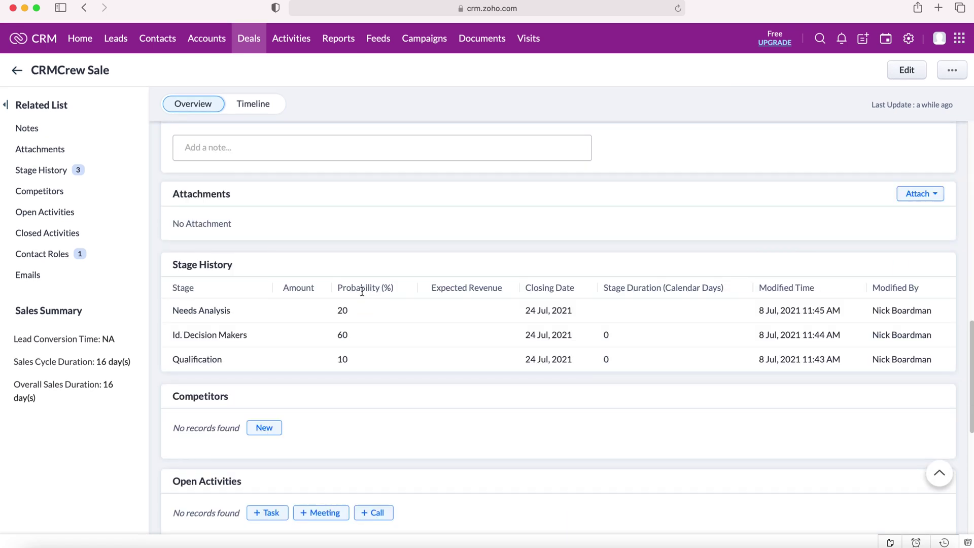